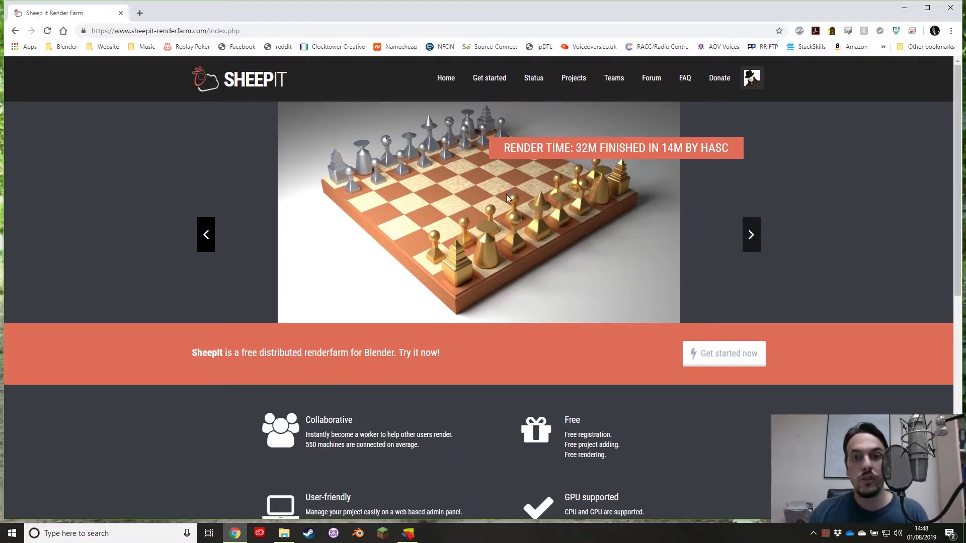
Step: Open FireBreath.blend from the FireBreath folder in Blender, preview its animation, and minimize the window
key("alt+Tab")
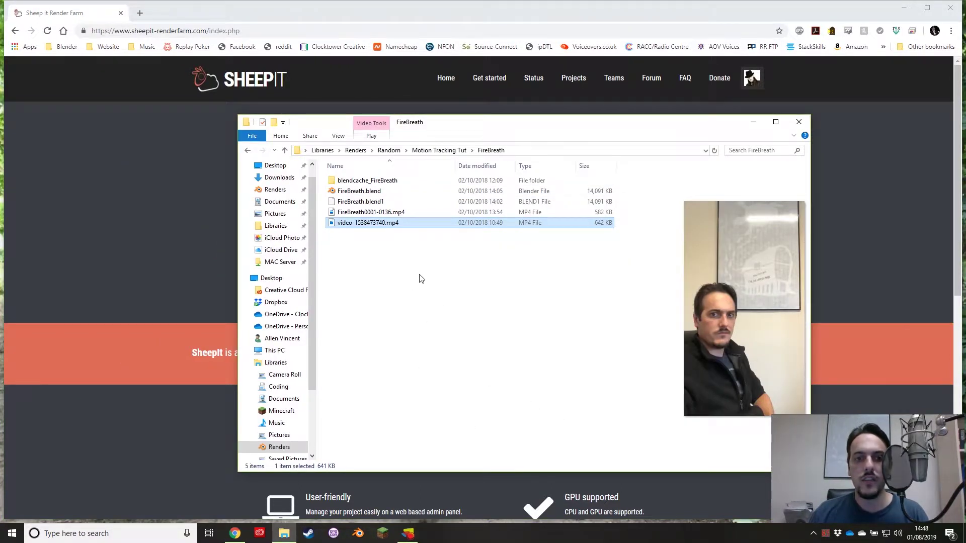
double_click(366, 192)
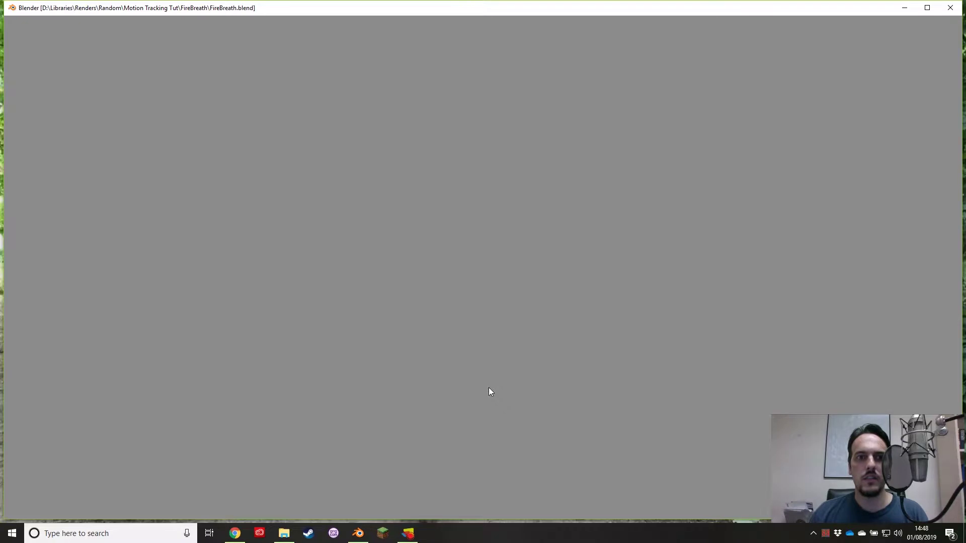
key("alt+a")
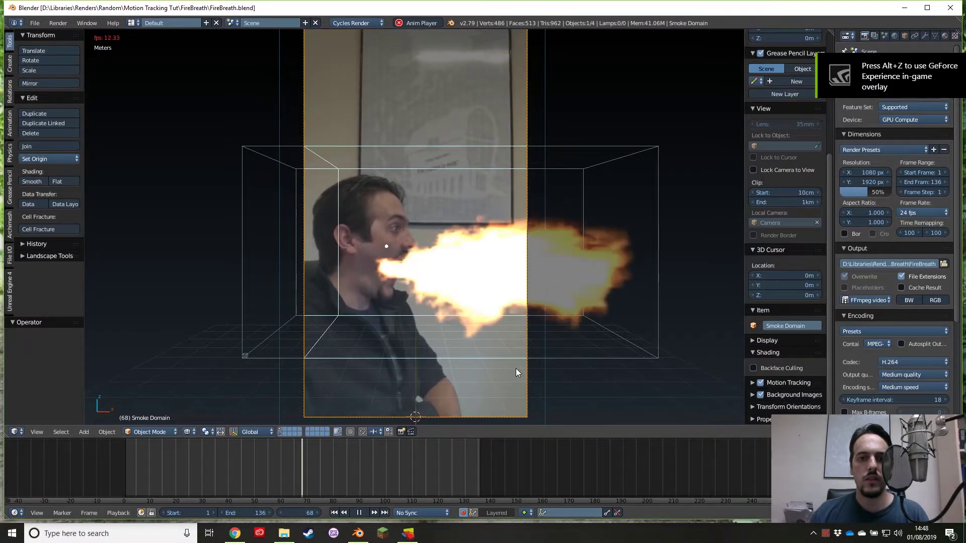
key("Escape")
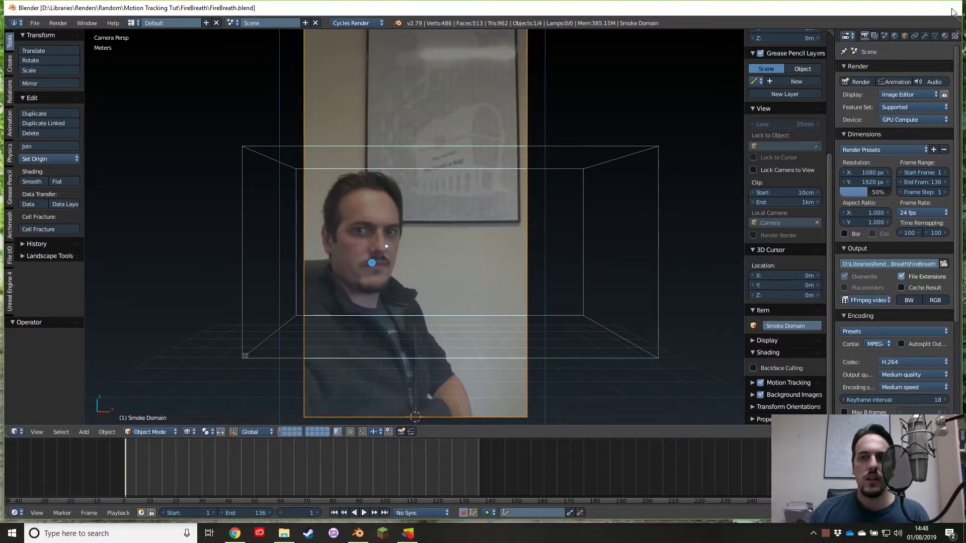
left_click(904, 7)
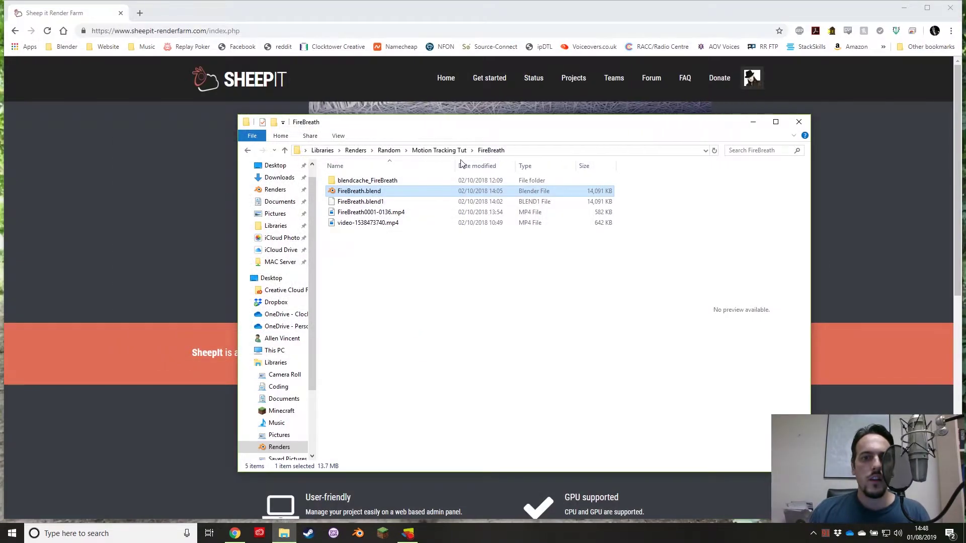
Step: Compress the blendcache_FireBreath folder, FireBreath.blend and video-1538473740.mp4 together into a zipped folder
left_click(384, 182)
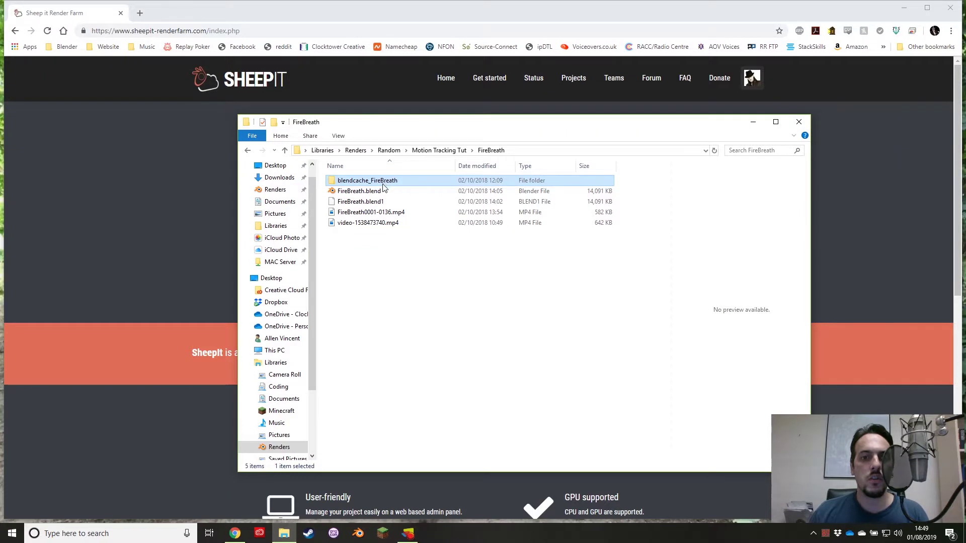
left_click(372, 191, "ctrl")
left_click(370, 223, "ctrl")
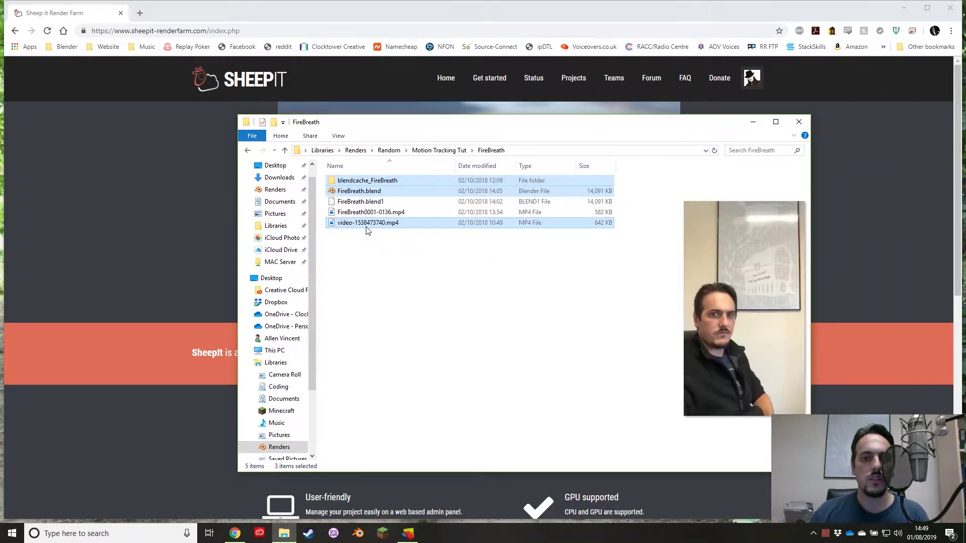
right_click(368, 227)
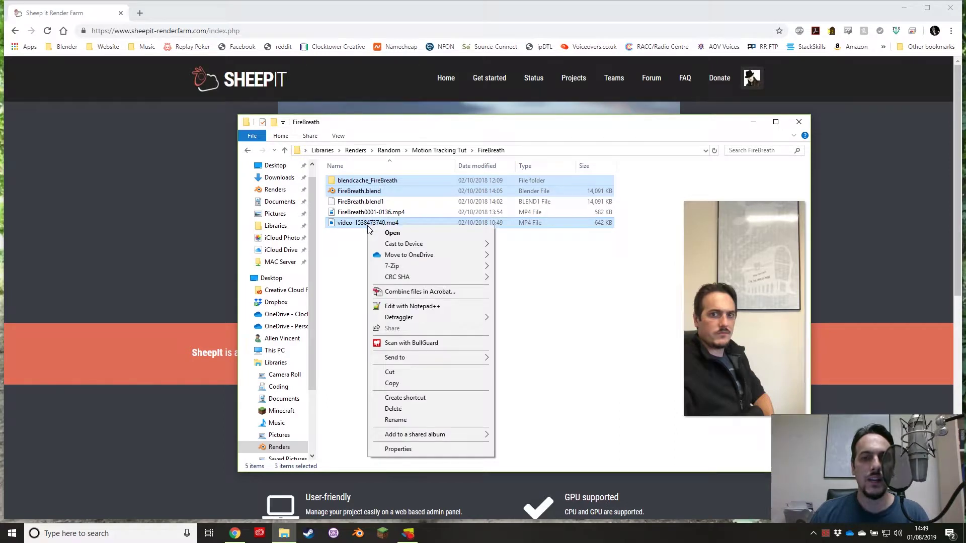
mouse_move(429, 266)
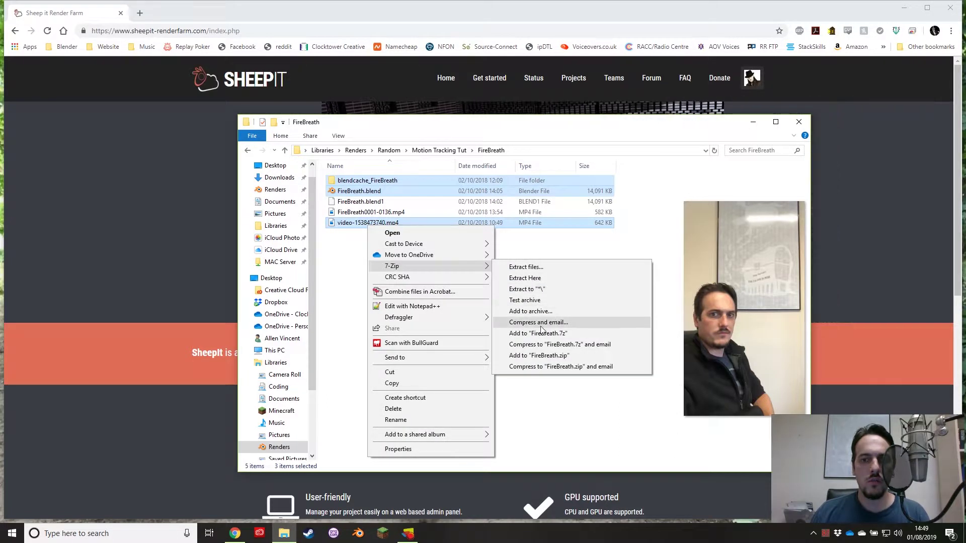
mouse_move(467, 359)
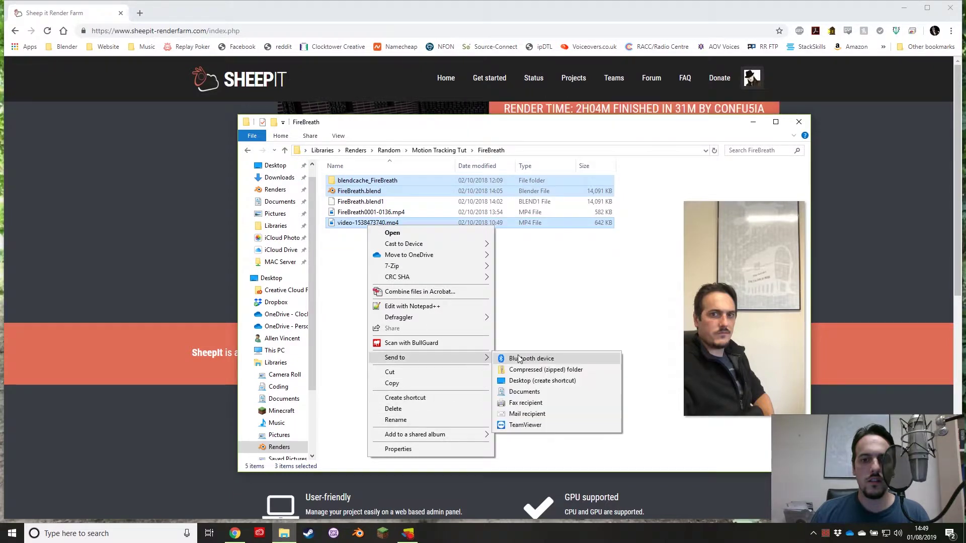
left_click(540, 370)
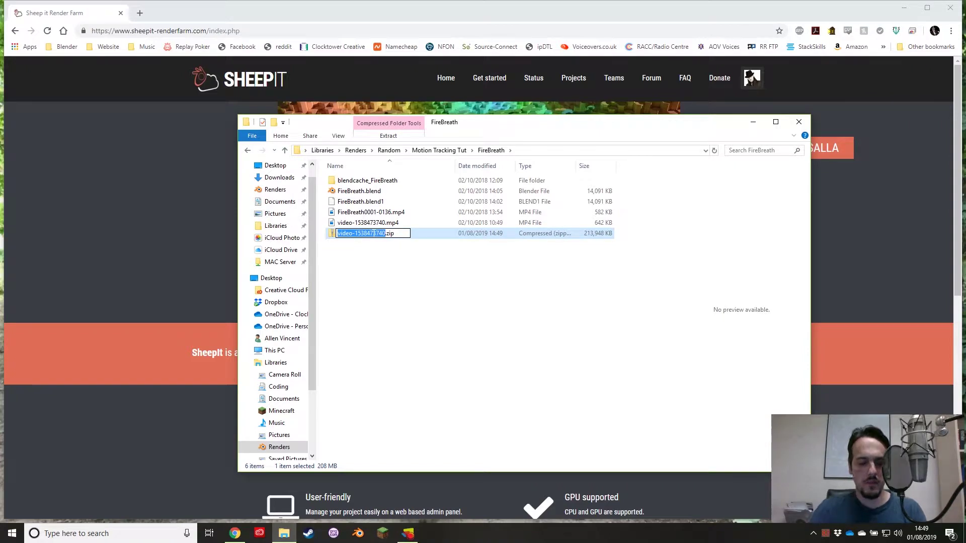
Step: Name the new zip archive FireBreath.zip
type("FireB")
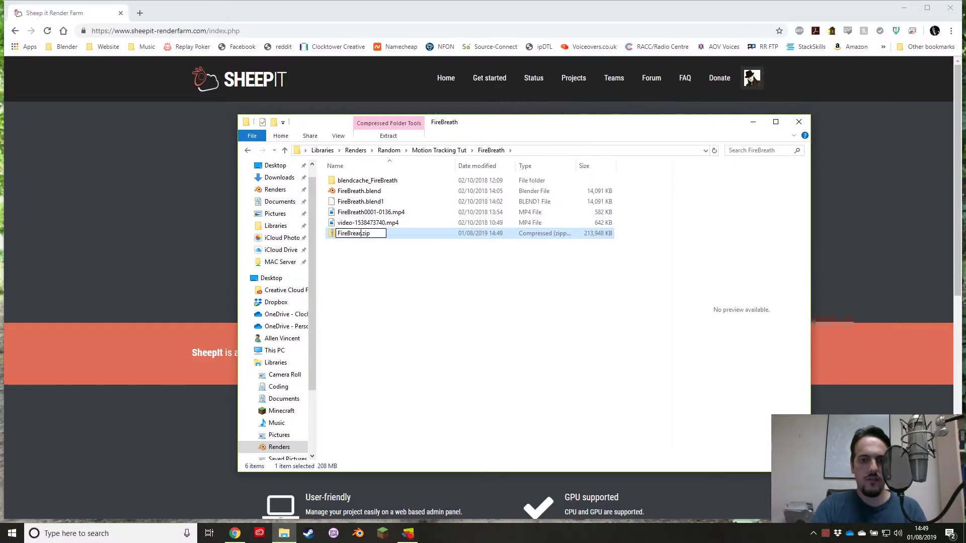
type("reath")
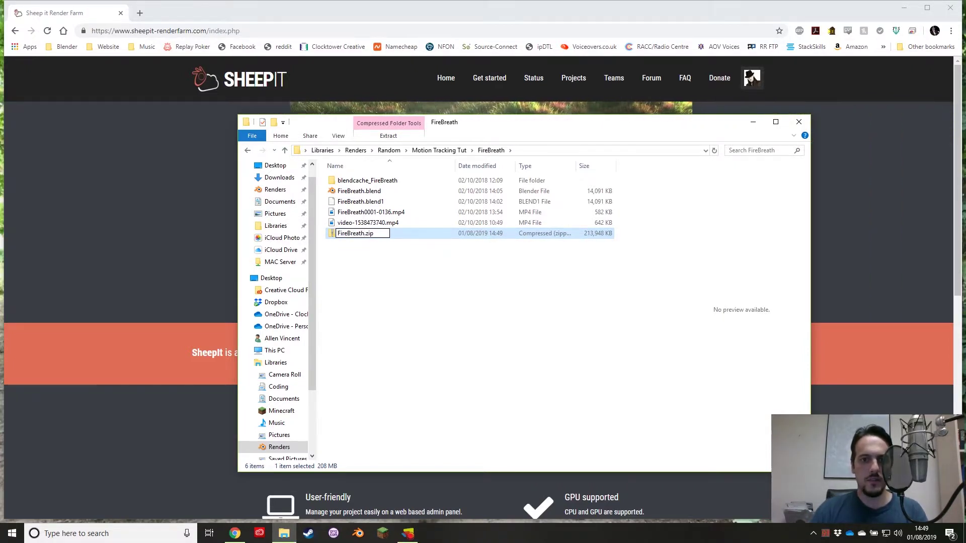
key("Return")
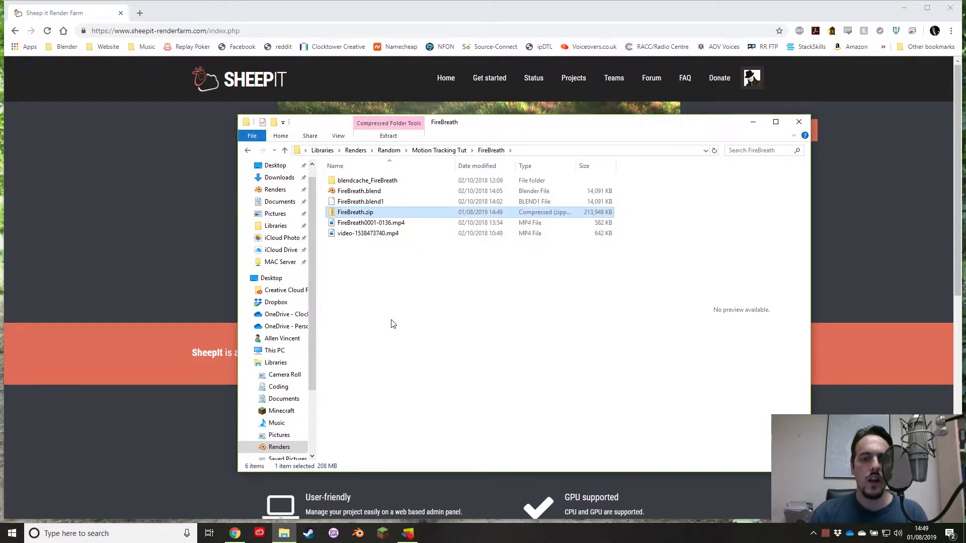
Step: Switch to the SheepIt site in Chrome and upload FireBreath.zip from Motion Tracking Tut\FireBreath as a new project
key("alt+Tab")
left_click(582, 83)
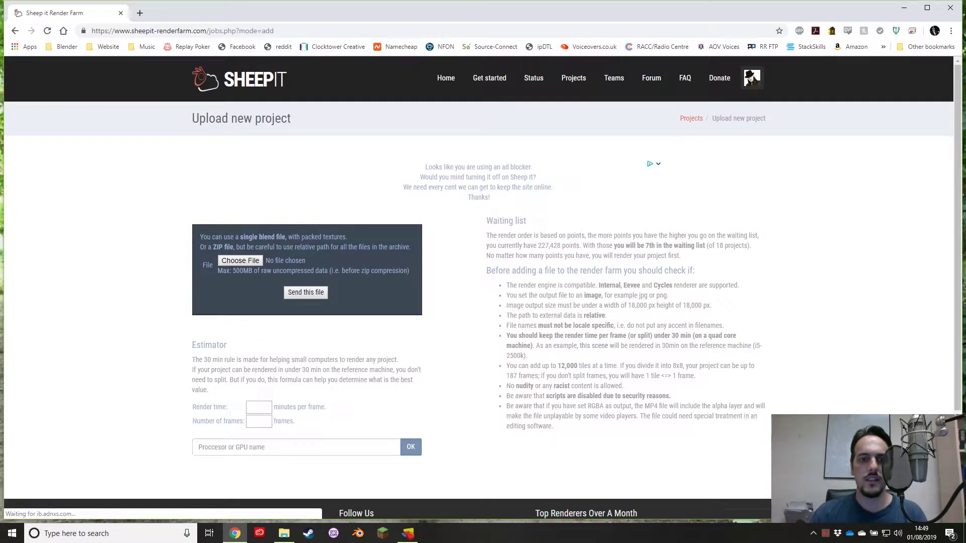
left_click(249, 261)
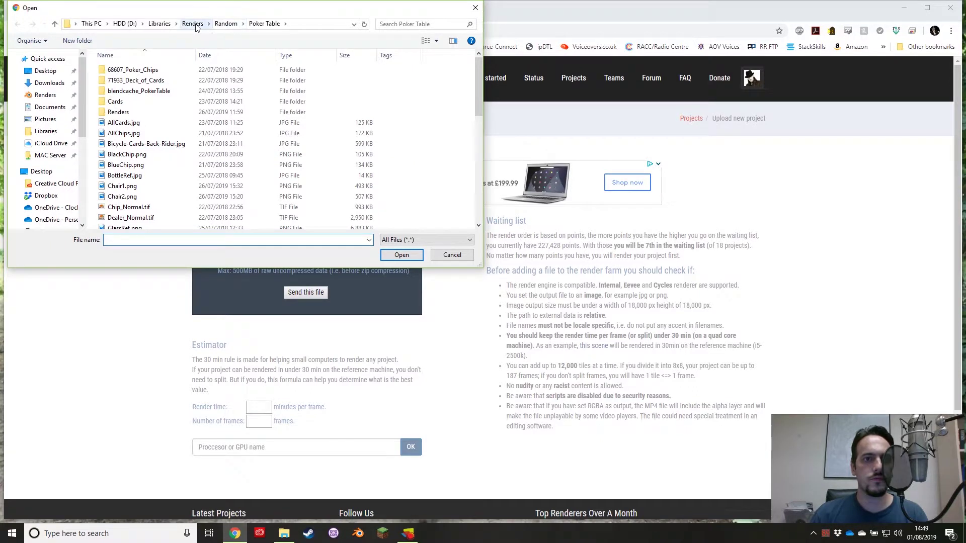
left_click(226, 24)
scroll(352, 126, "down", 2)
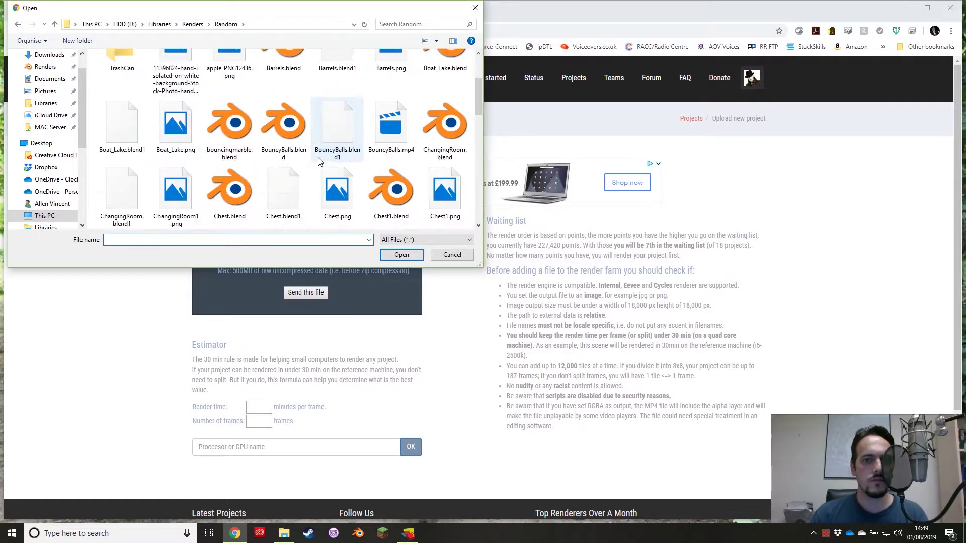
scroll(383, 103, "up", 2)
double_click(384, 104)
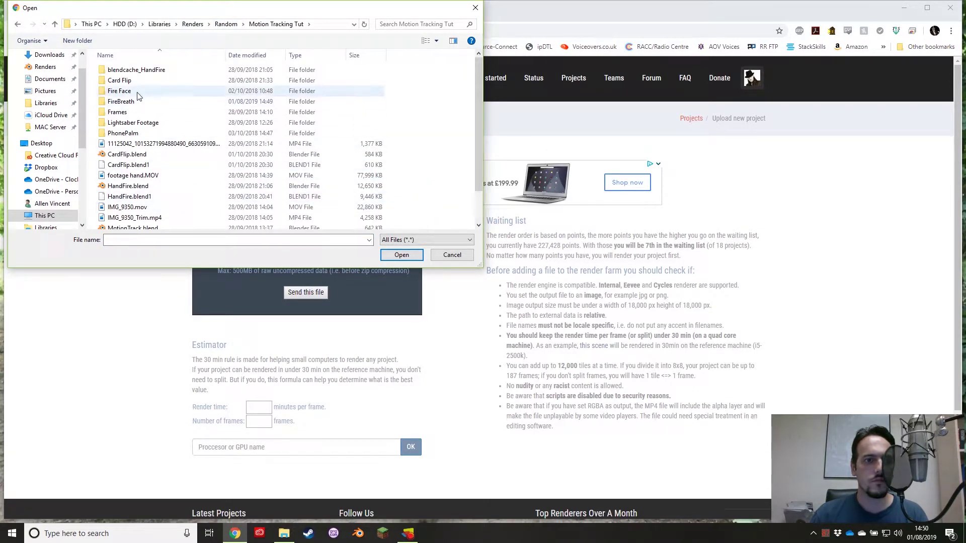
double_click(121, 101)
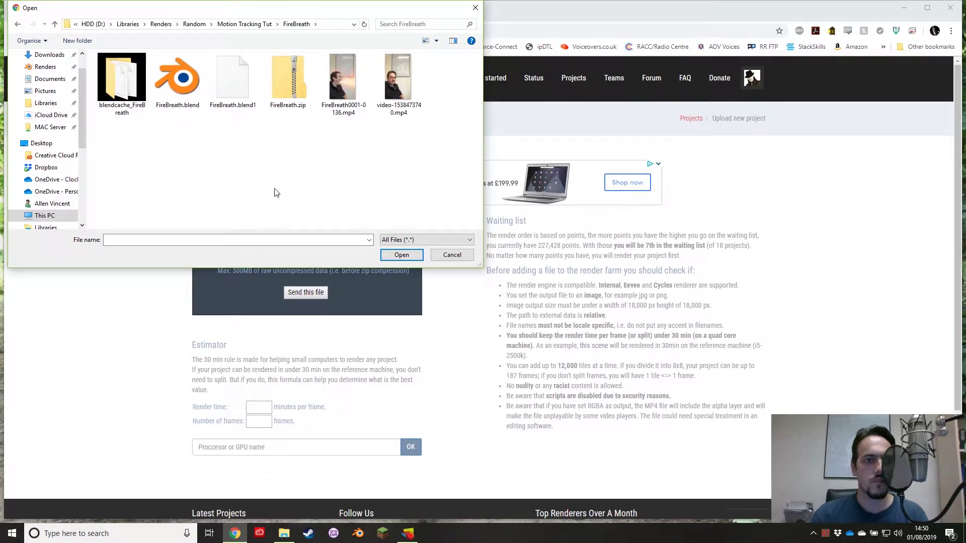
left_click(293, 79)
left_click(401, 255)
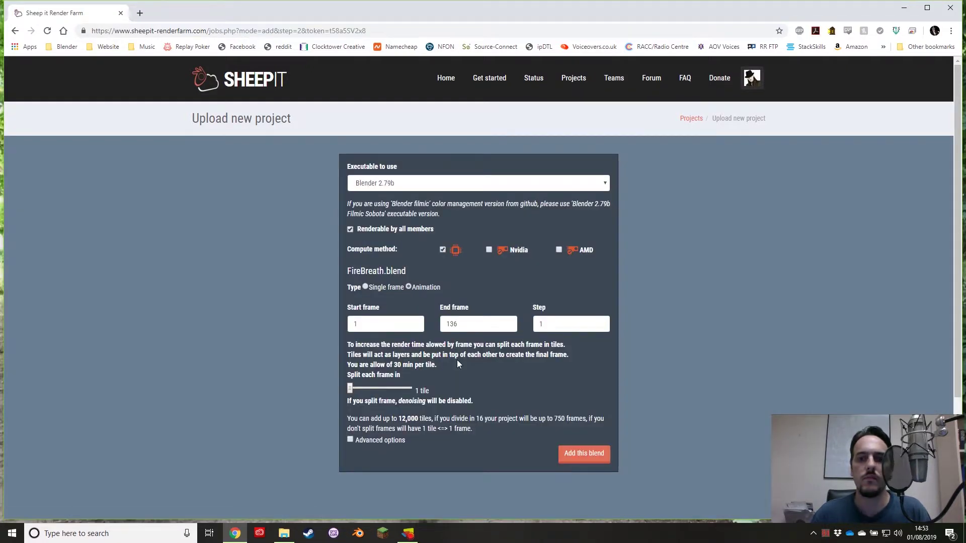
Step: Set the project's executable to Blender 2.79b Filmic Sobota
left_click(454, 182)
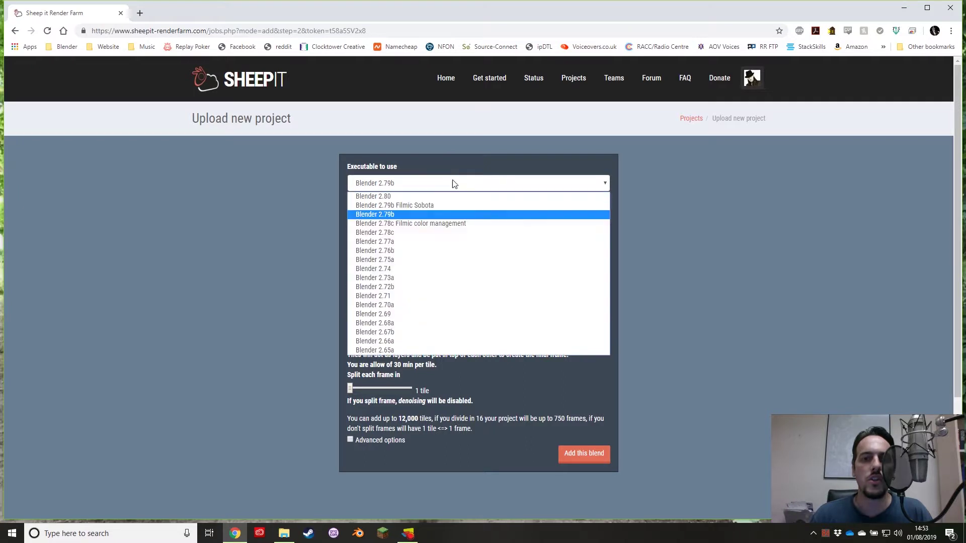
left_click(442, 203)
left_click(424, 185)
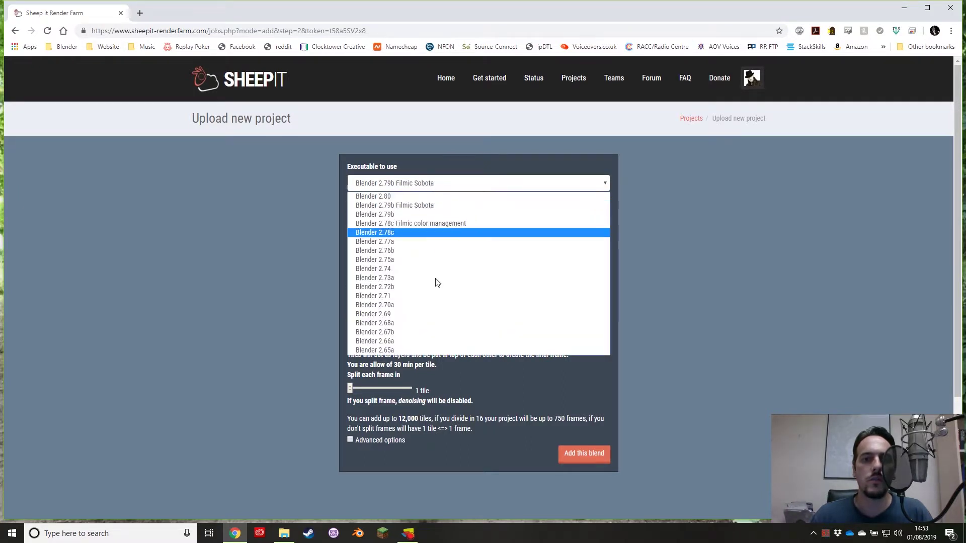
left_click(436, 204)
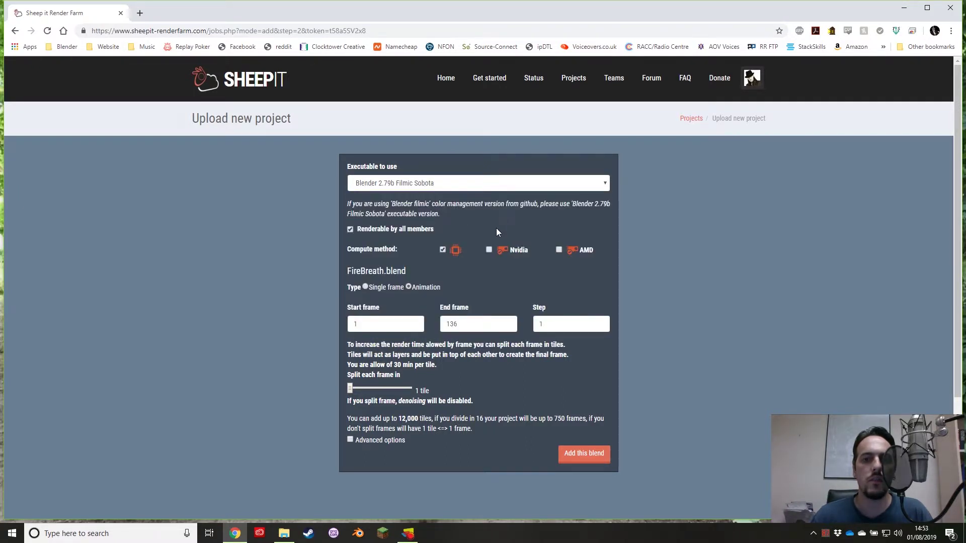
Step: Enable the Nvidia and AMD compute methods and add the FireBreath blend to the render farm
left_click(490, 251)
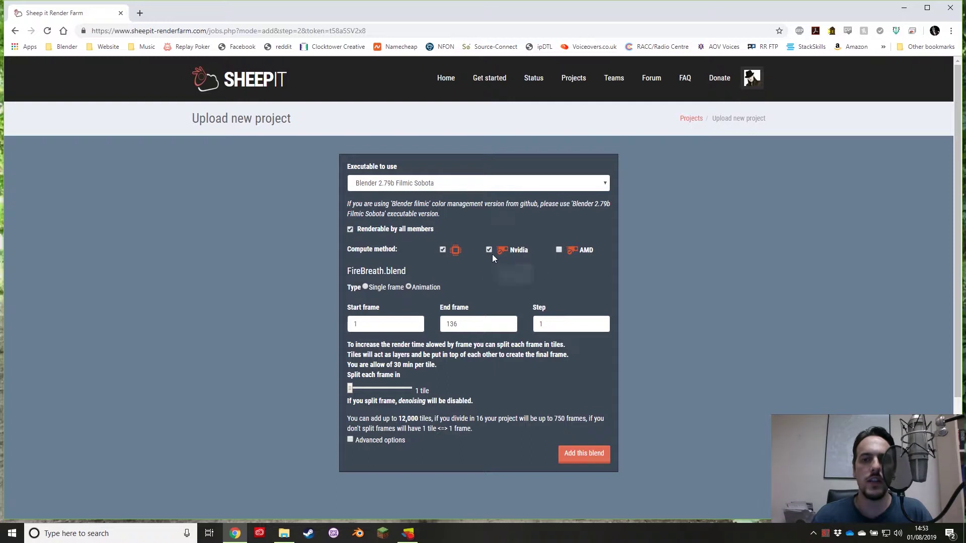
left_click(559, 250)
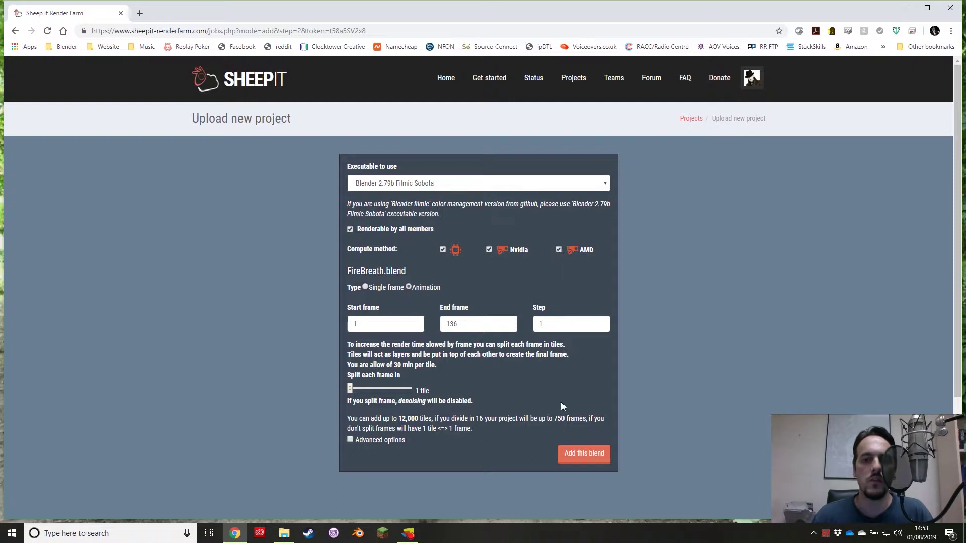
left_click(582, 461)
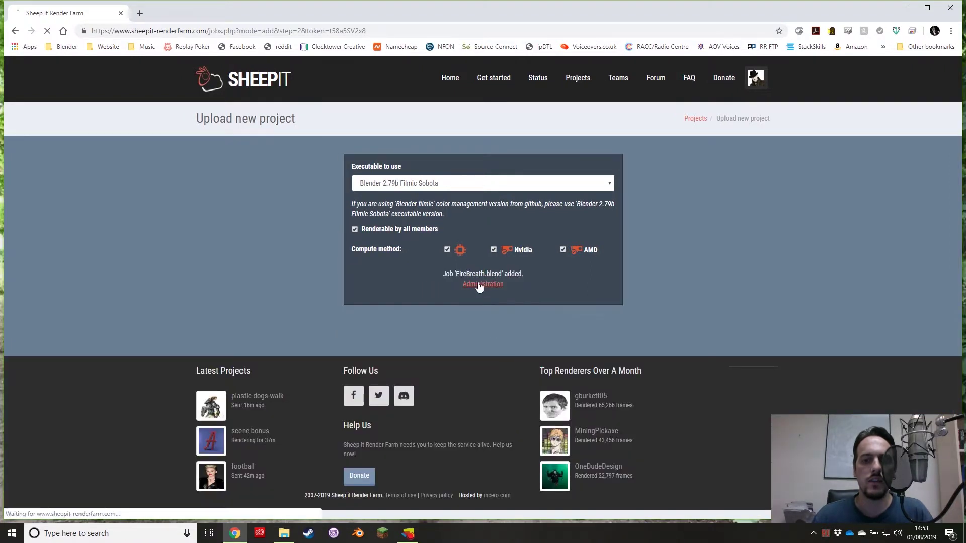
Step: Open the FireBreath job's administration page and launch the SheepIt render client
left_click(483, 284)
left_click(22, 536)
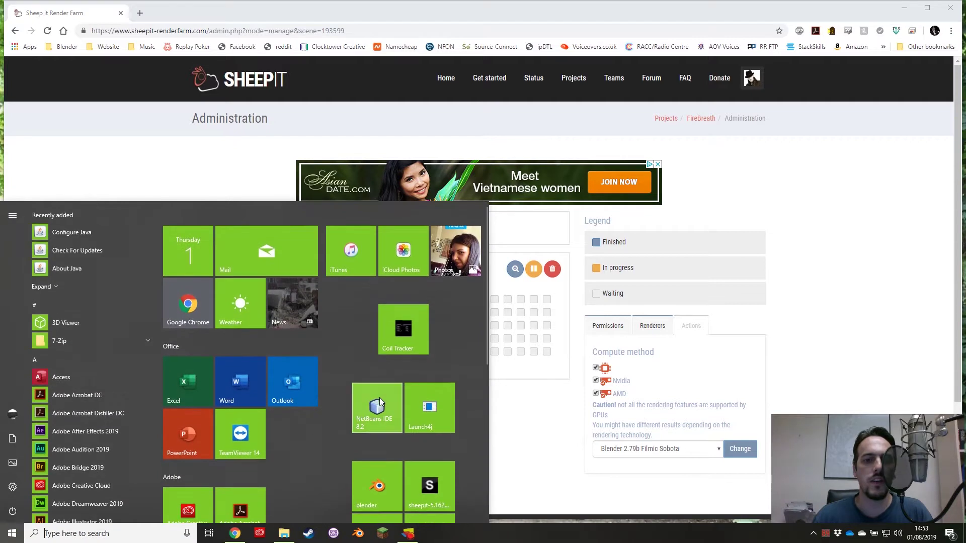
left_click(425, 491)
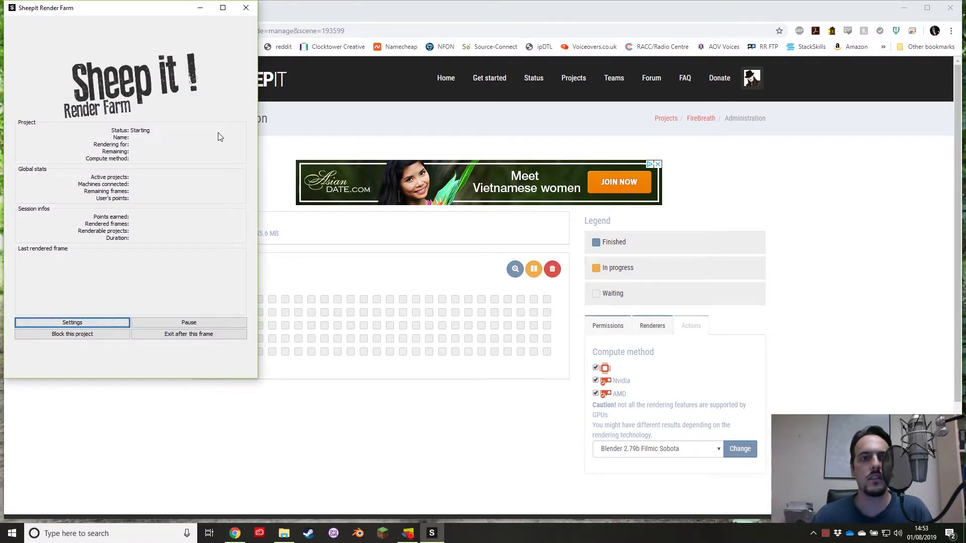
Step: Open Speccy and tile the windows with the SheepIt client on the left half, Speccy in the upper-right quarter and Chrome in the lower-right quarter
right_click(825, 533)
double_click(826, 533)
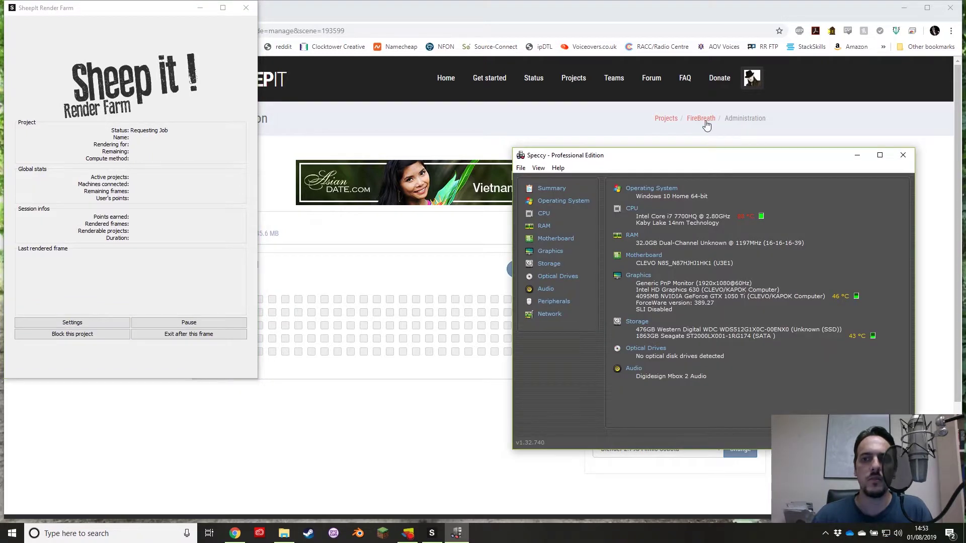
left_click(141, 7)
left_click_drag(136, 19, 1, 126)
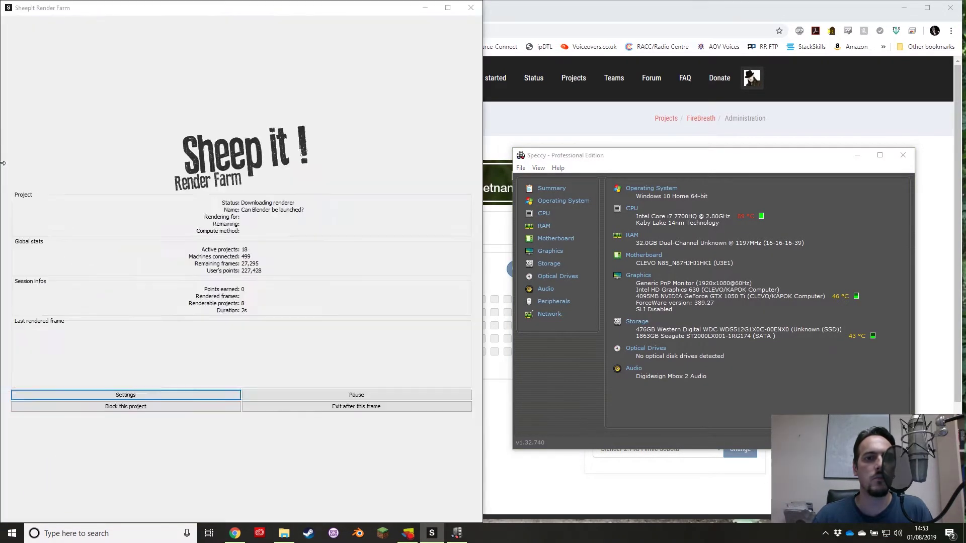
left_click(424, 59)
left_click(592, 170)
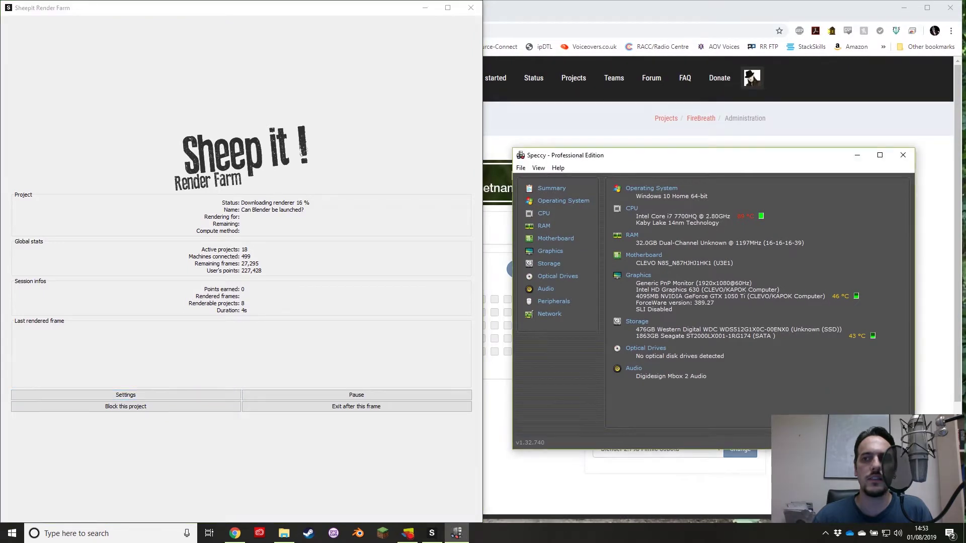
left_click_drag(781, 162, 965, 2)
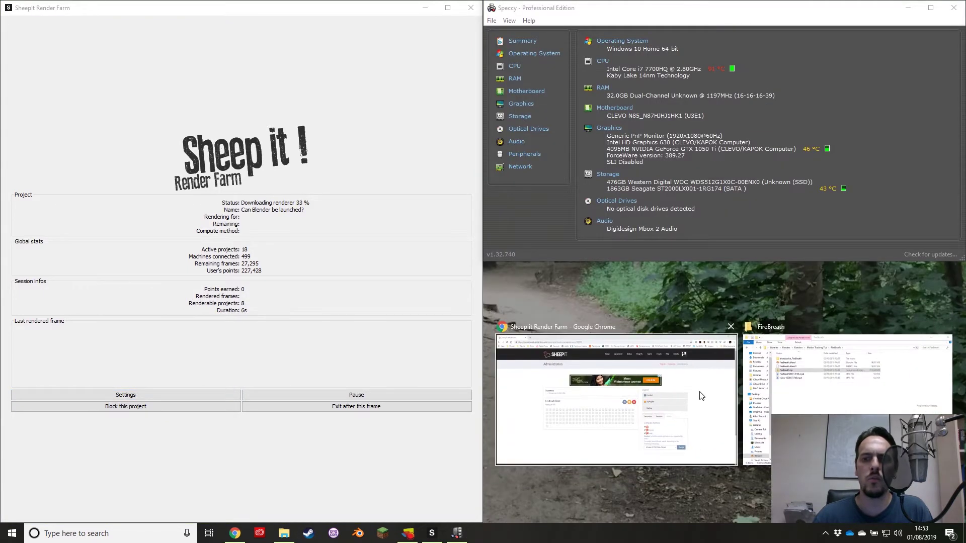
left_click(712, 394)
Step: Examine the FireBreath.blend frame grid and current renderers on the administration page, refreshing it to check the render progress
scroll(712, 395, "down", 5)
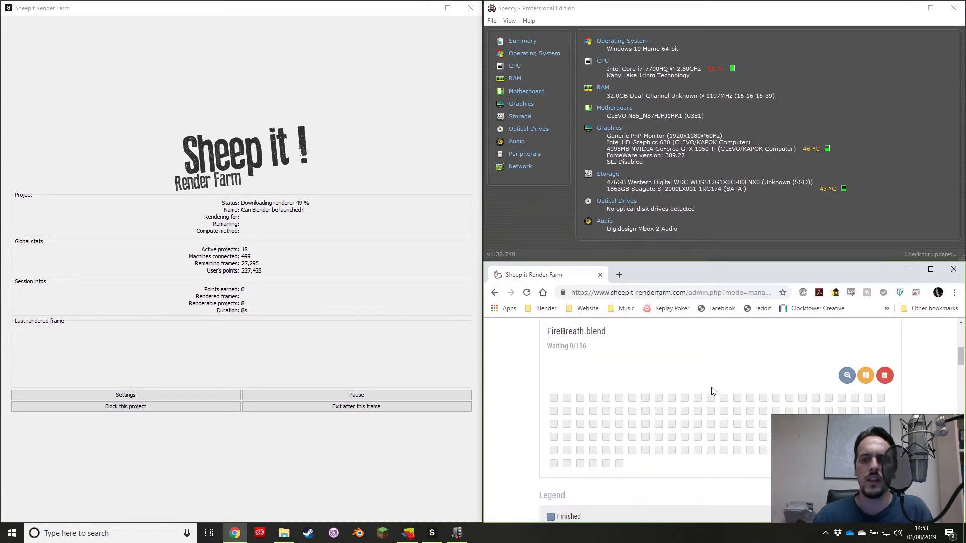
scroll(694, 388, "up", 1)
scroll(694, 389, "down", 1)
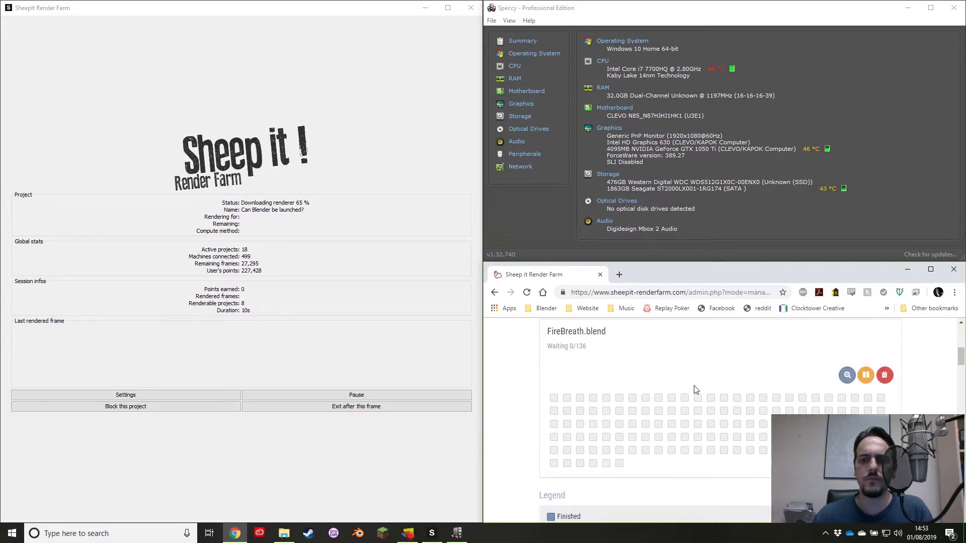
scroll(693, 397, "down", 1)
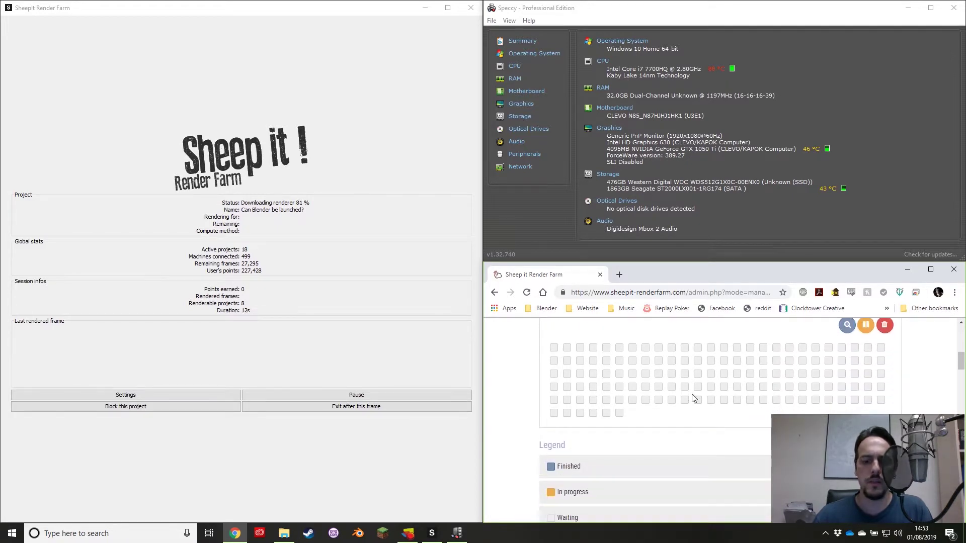
scroll(692, 395, "up", 1)
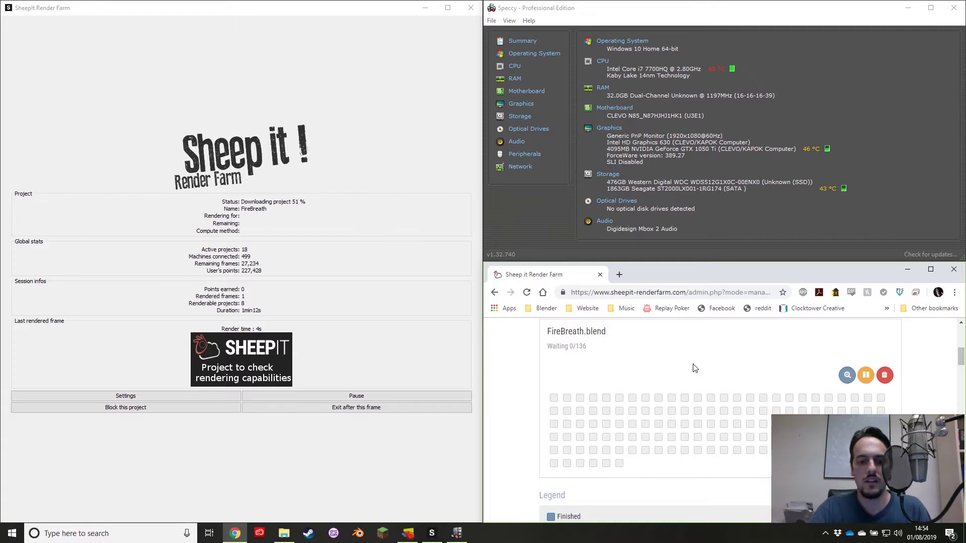
key("F5")
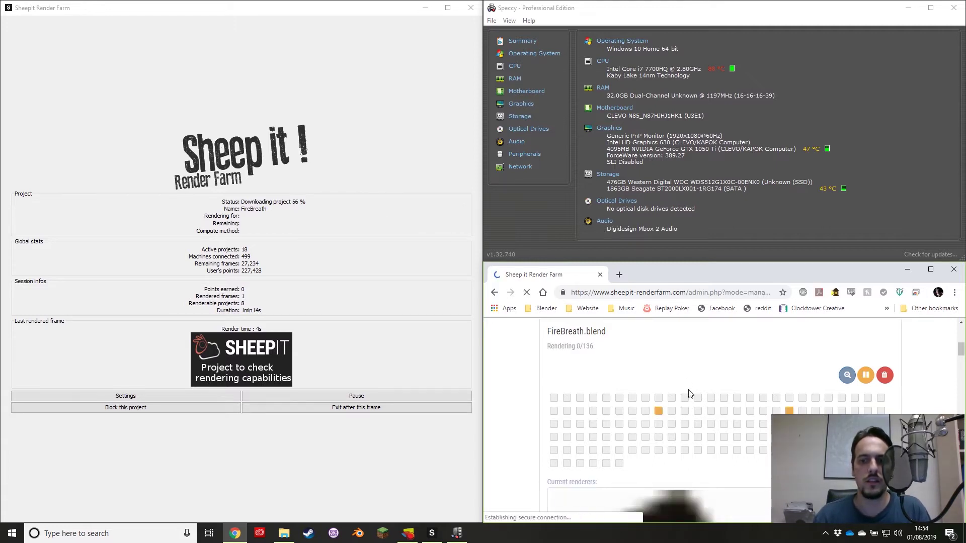
scroll(695, 397, "down", 6)
scroll(724, 409, "down", 5)
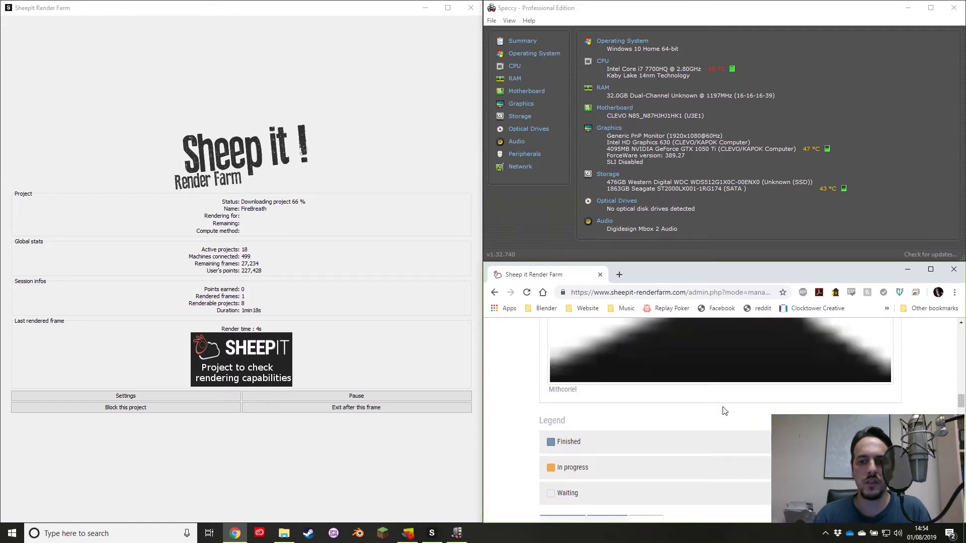
scroll(723, 412, "up", 10)
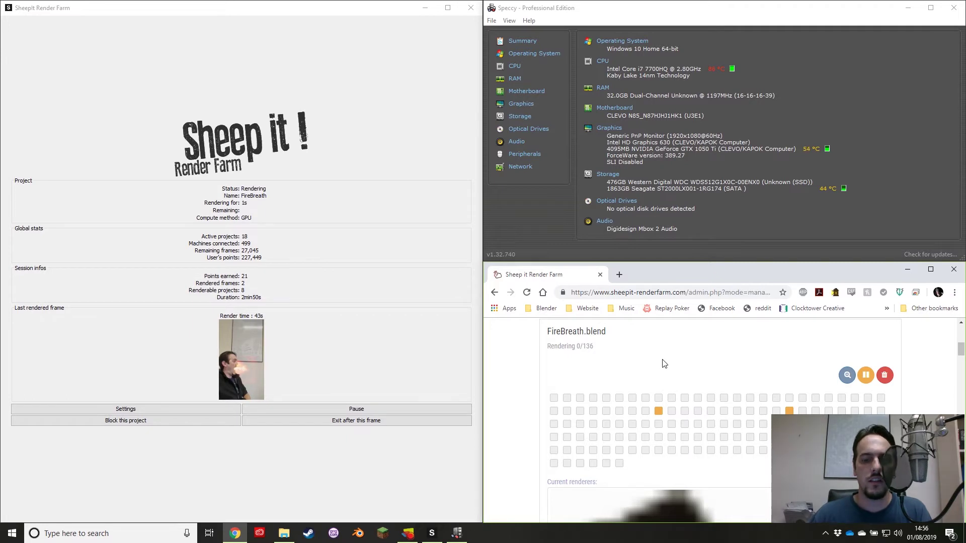
key("F5")
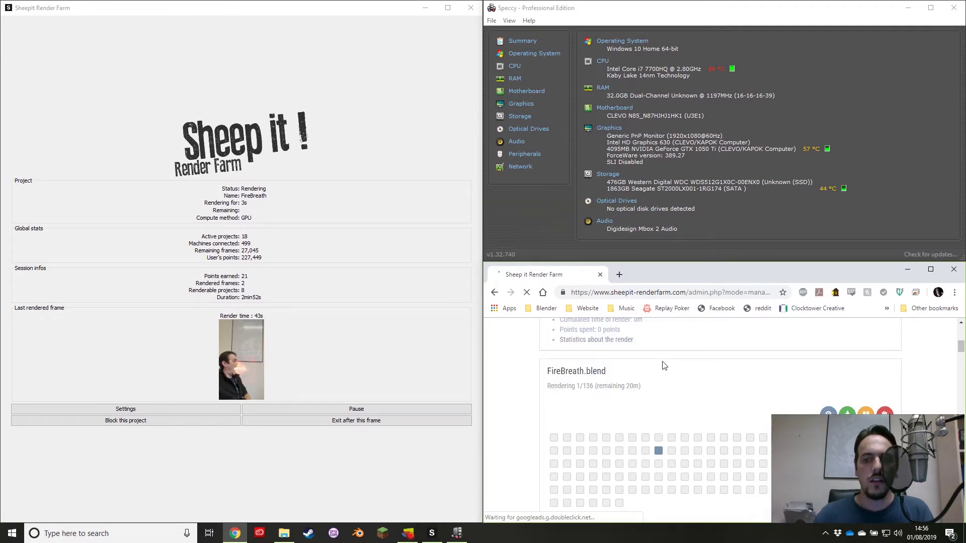